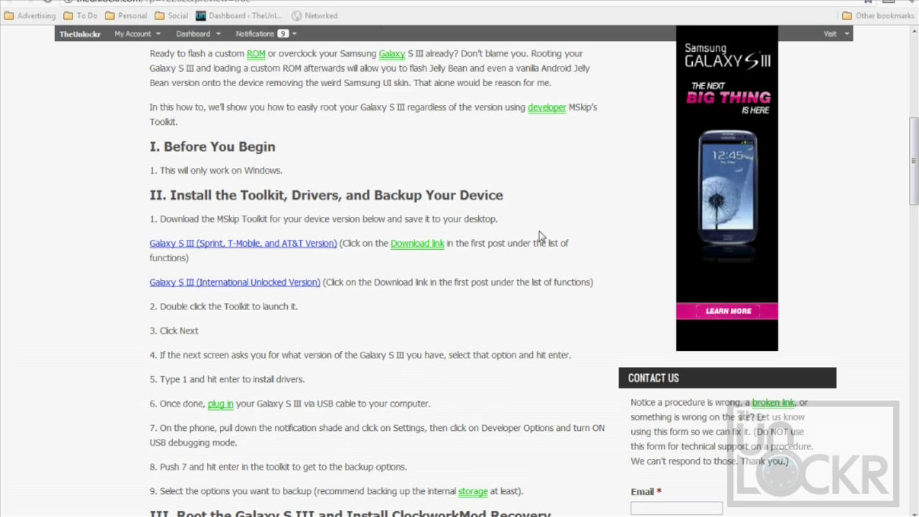
Open the XDA thread for the AT&T Galaxy S III toolkit and follow the Snapdragon ToolKit download link
{"action": "left_click", "coordinate": [212, 247]}
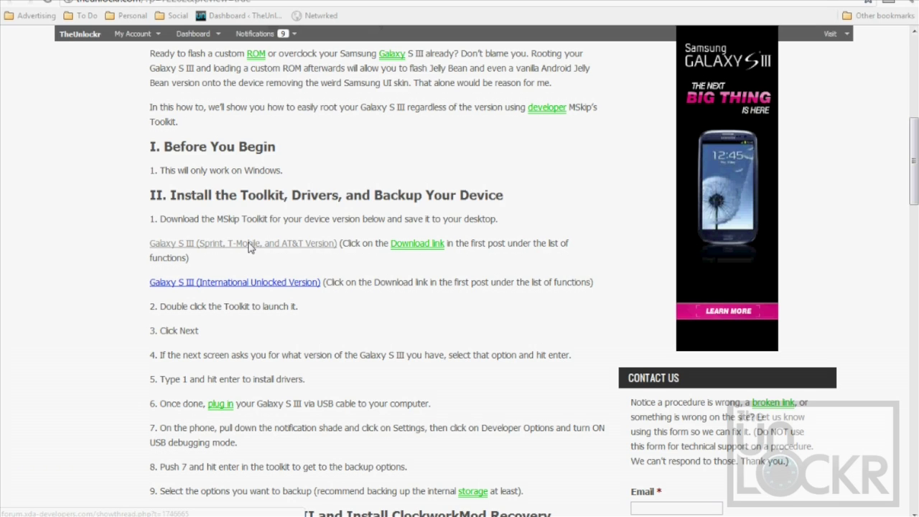
{"action": "left_click", "coordinate": [245, 249]}
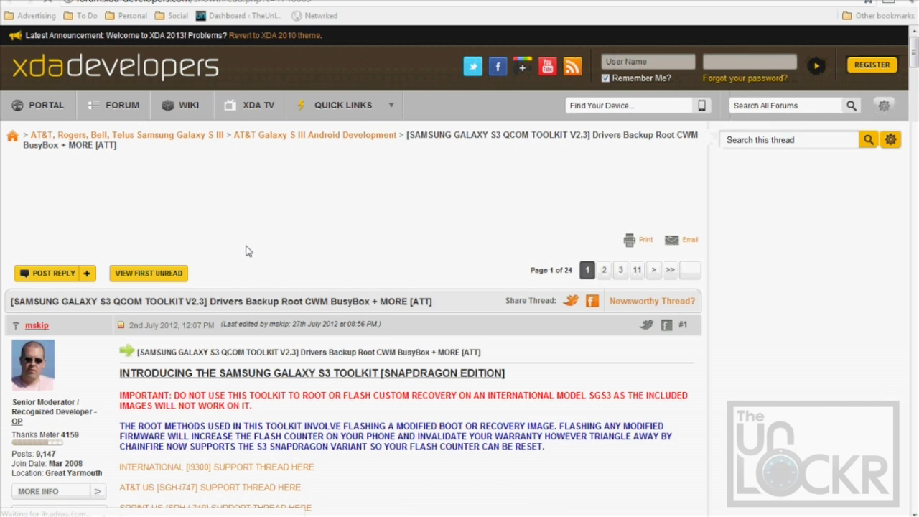
{"action": "scroll", "coordinate": [555, 376], "scroll_direction": "down", "scroll_amount": 5}
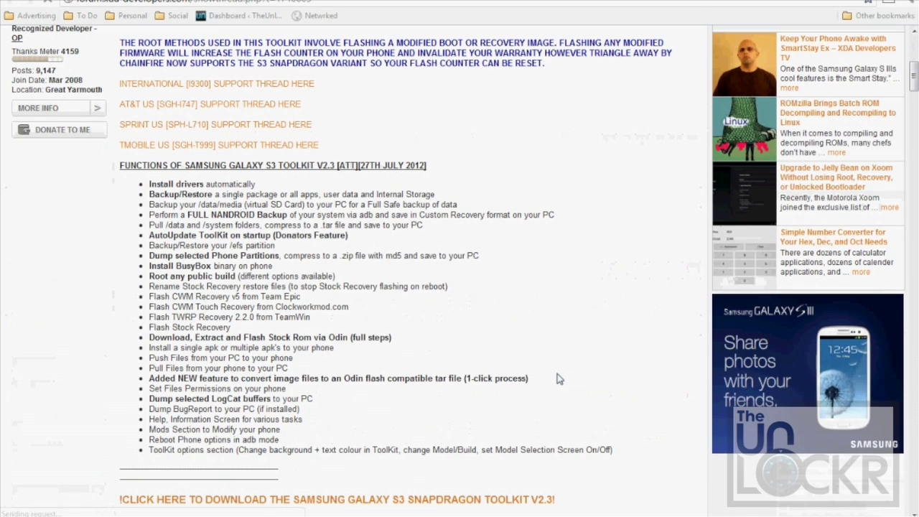
{"action": "scroll", "coordinate": [559, 379], "scroll_direction": "down", "scroll_amount": 2}
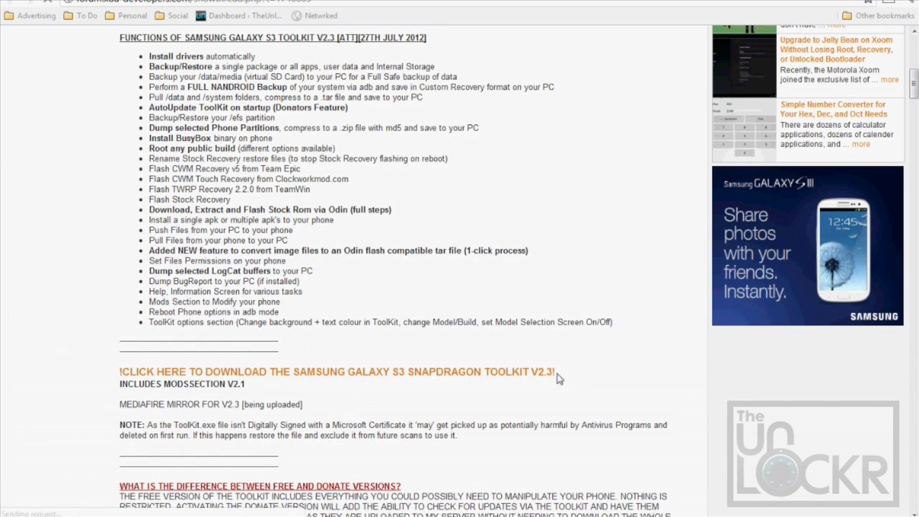
{"action": "left_click", "coordinate": [162, 375]}
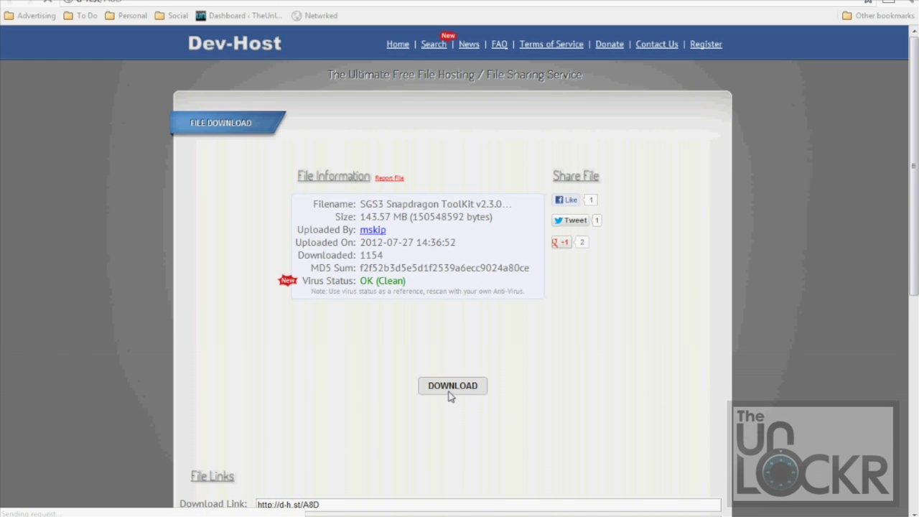
Download the v2.3.0 installer from Dev-Host and save it to the Desktop
{"action": "left_click", "coordinate": [450, 394]}
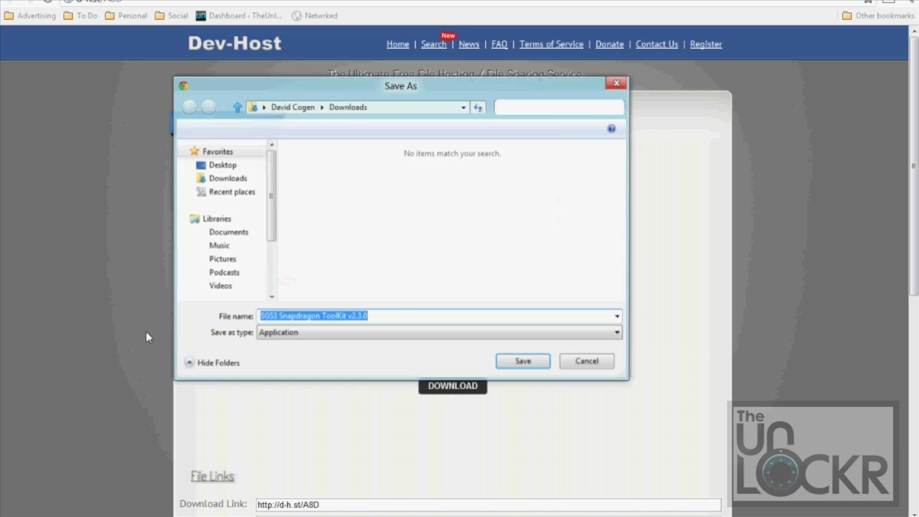
{"action": "left_click", "coordinate": [221, 166]}
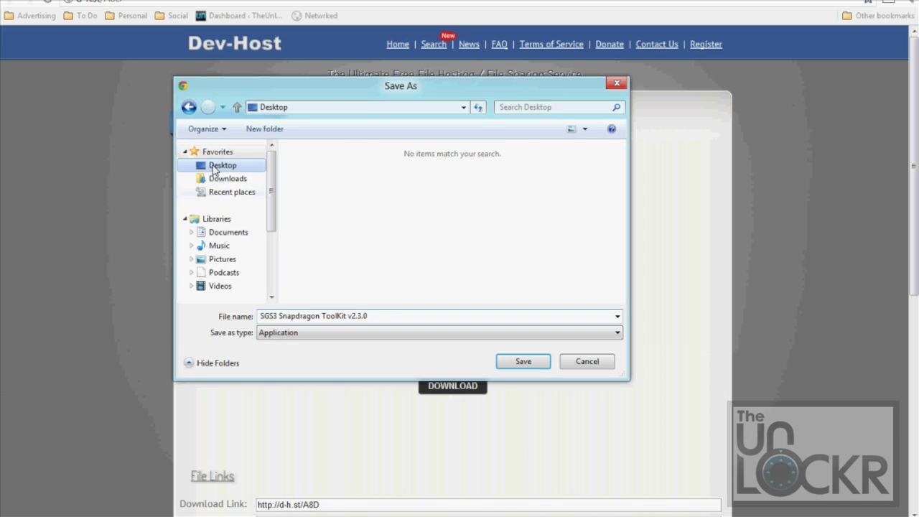
{"action": "left_click", "coordinate": [524, 363]}
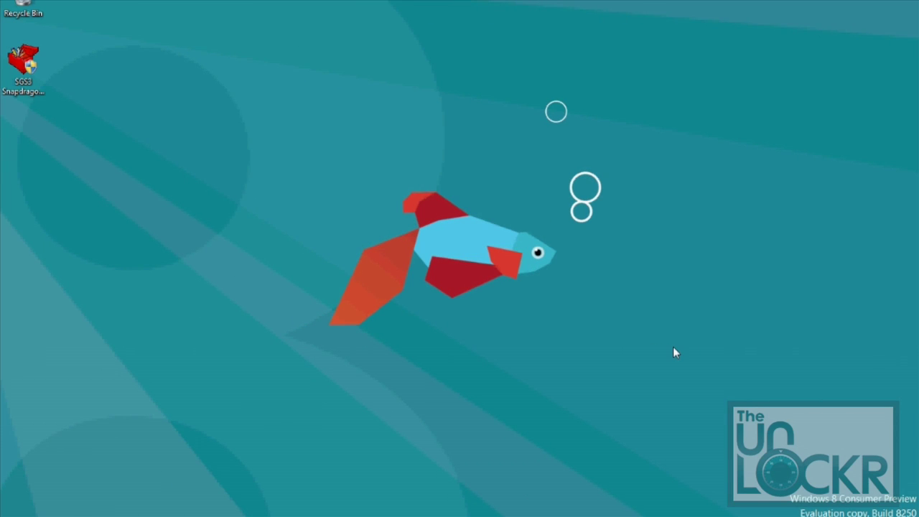
Run the installer as administrator and install main files and drivers to C:\Samsung Galaxy S3 QCom ToolKit
{"action": "right_click", "coordinate": [10, 57]}
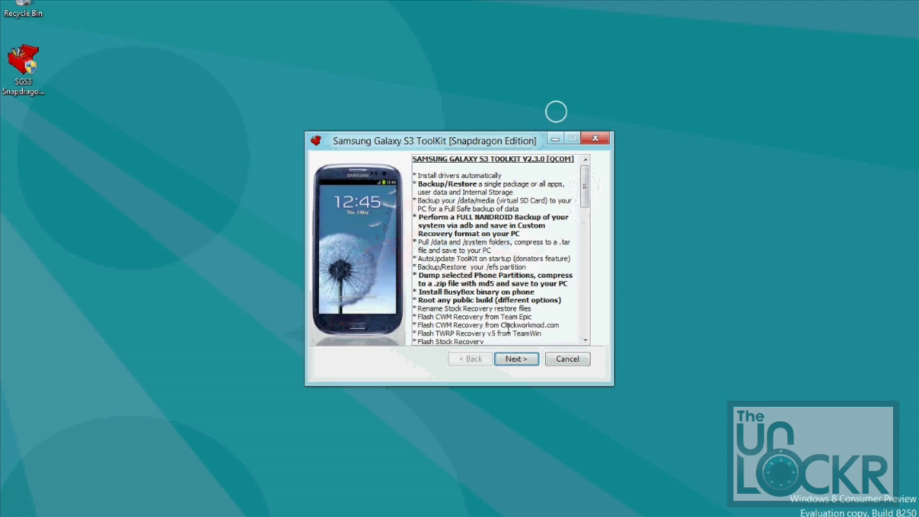
{"action": "left_click", "coordinate": [516, 361]}
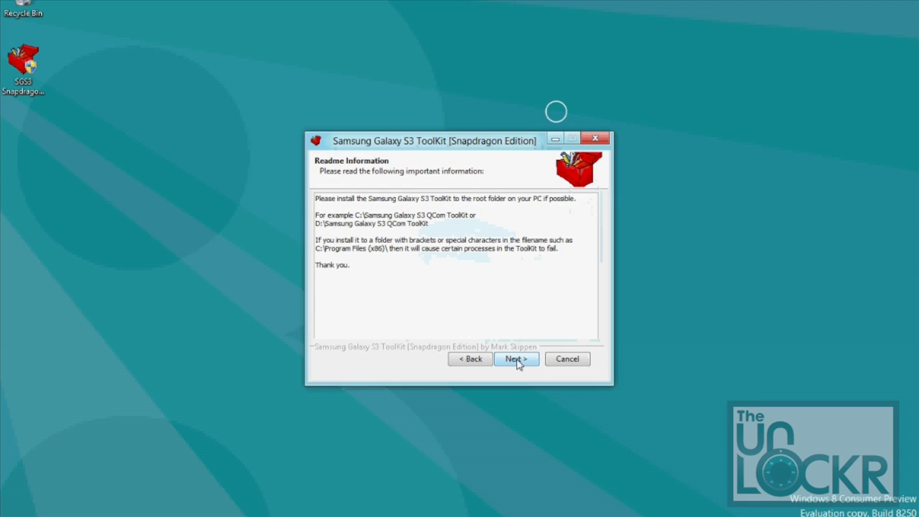
{"action": "left_click", "coordinate": [517, 362]}
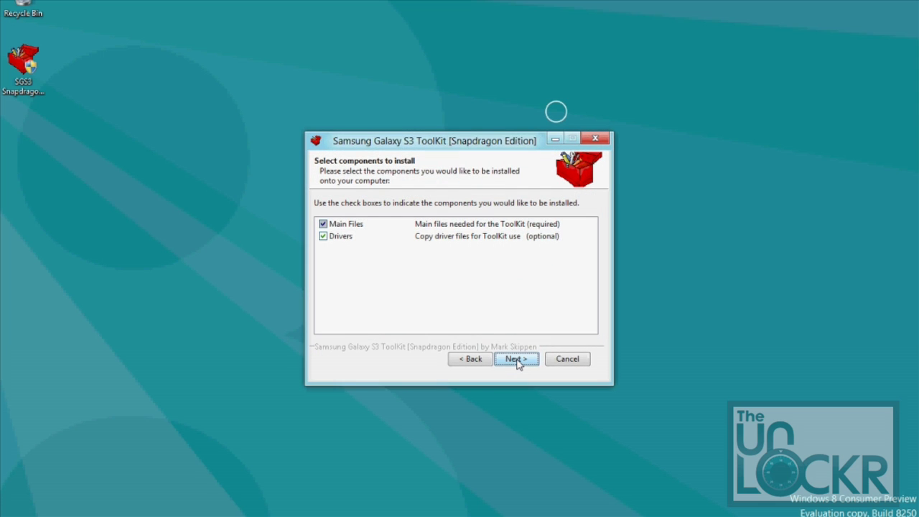
{"action": "left_click", "coordinate": [516, 361]}
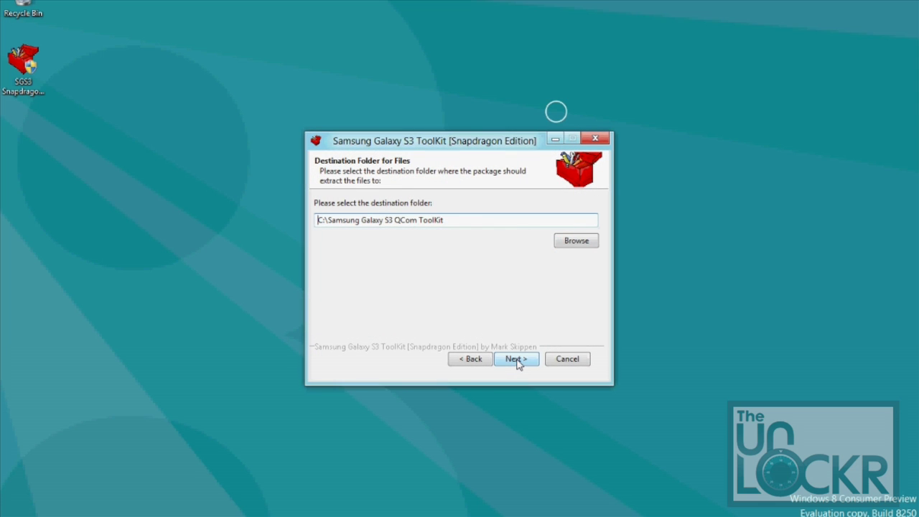
{"action": "left_click", "coordinate": [517, 362]}
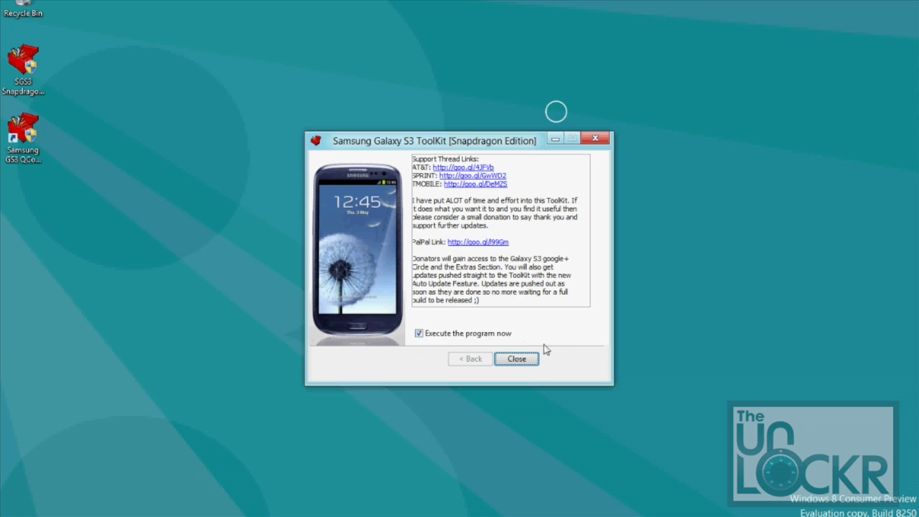
{"action": "left_click", "coordinate": [517, 359]}
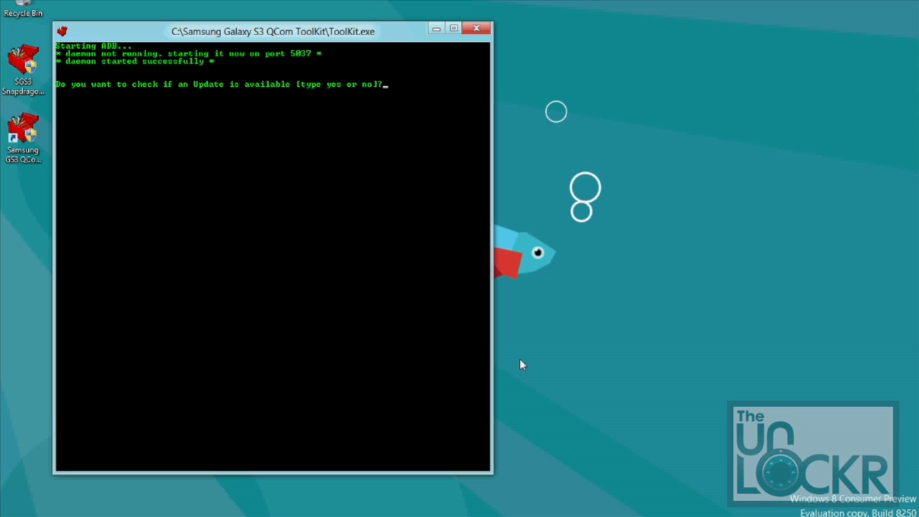
Skip the update check, select model 1 (AT&T SGH-I747), and choose option 1 for USB drivers
{"action": "type", "text": "no"}
{"action": "key", "text": "Return"}
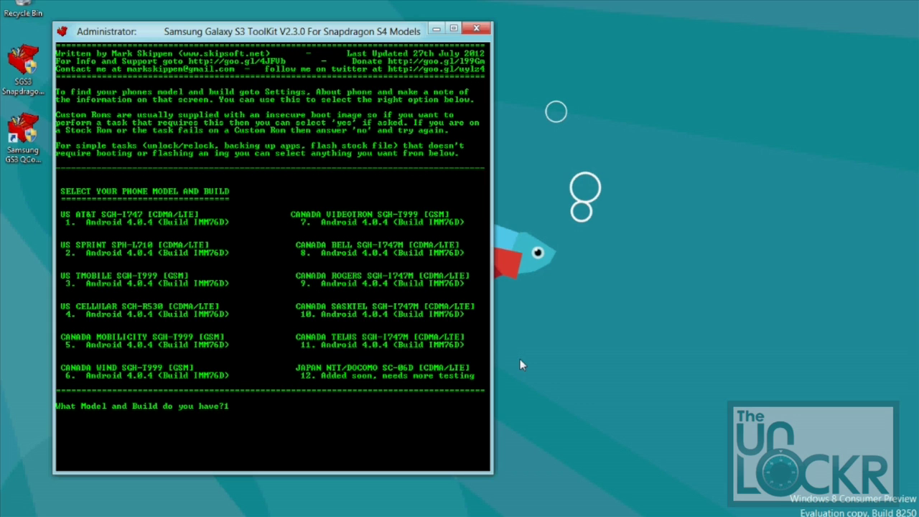
{"action": "type", "text": "1"}
{"action": "key", "text": "Return"}
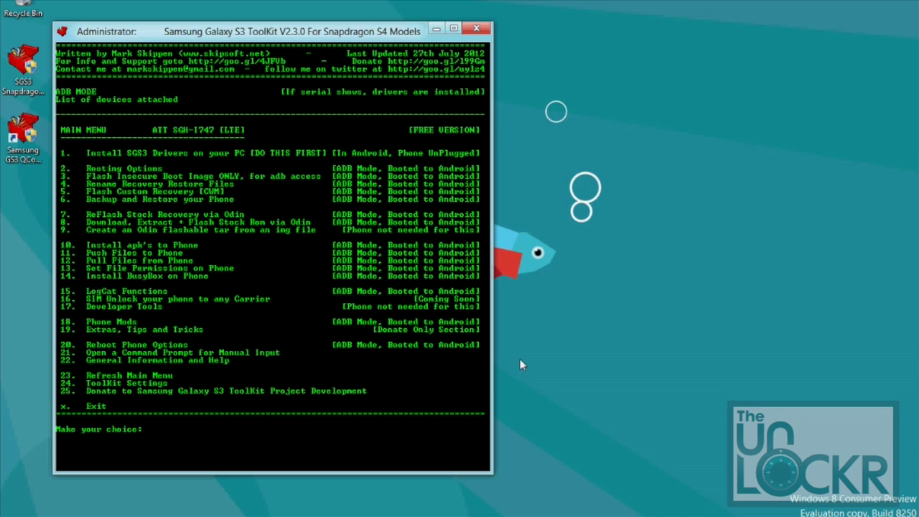
{"action": "type", "text": "1"}
{"action": "key", "text": "Return"}
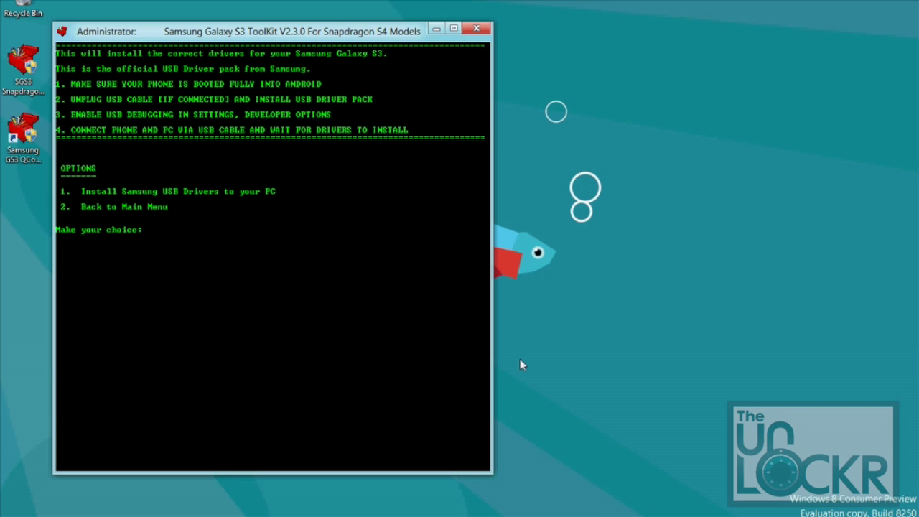
Install the Samsung USB drivers with option 1 and go back to the main menu
{"action": "type", "text": "1"}
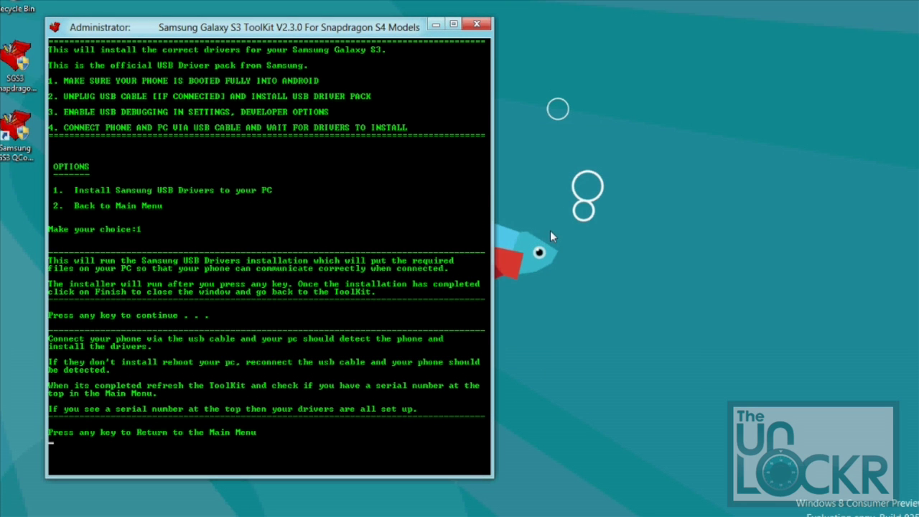
{"action": "key", "text": "Return"}
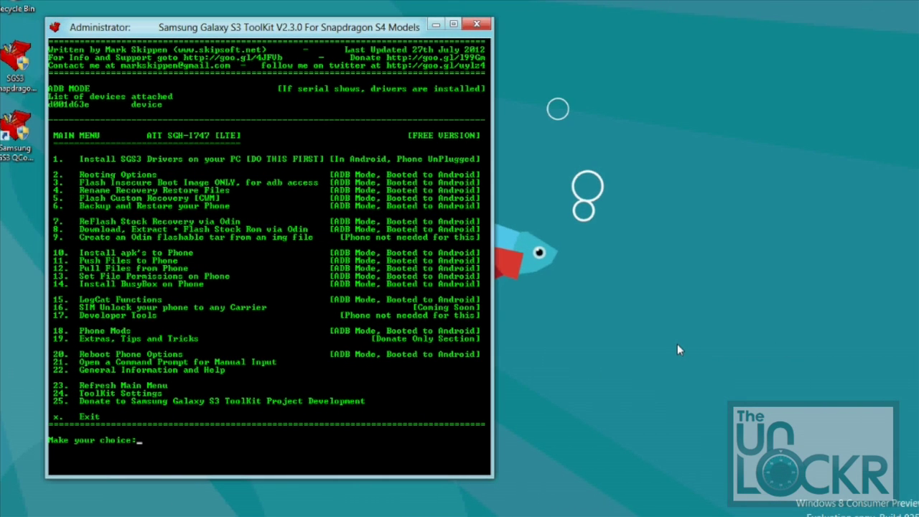
Choose Rooting Options (2), then the ALLINONE root (3), and confirm with 'yes'
{"action": "type", "text": "2"}
{"action": "key", "text": "Return"}
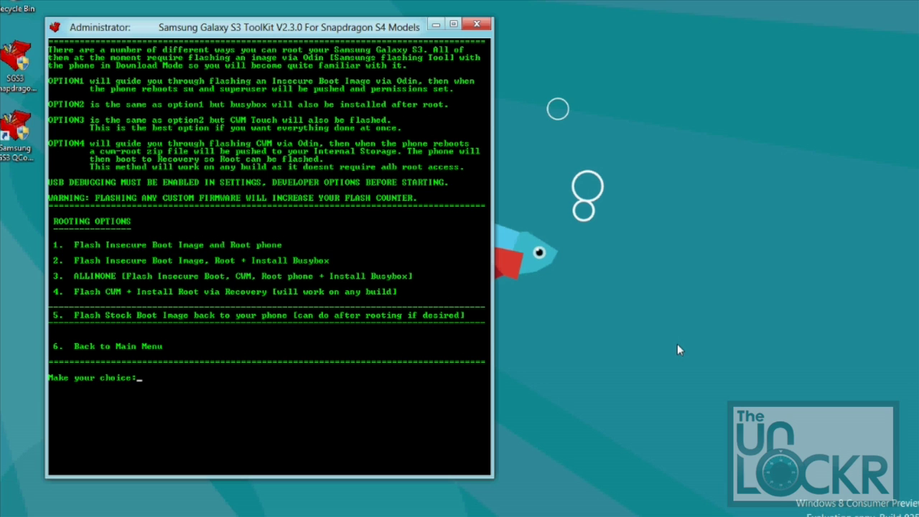
{"action": "type", "text": "3"}
{"action": "key", "text": "Return"}
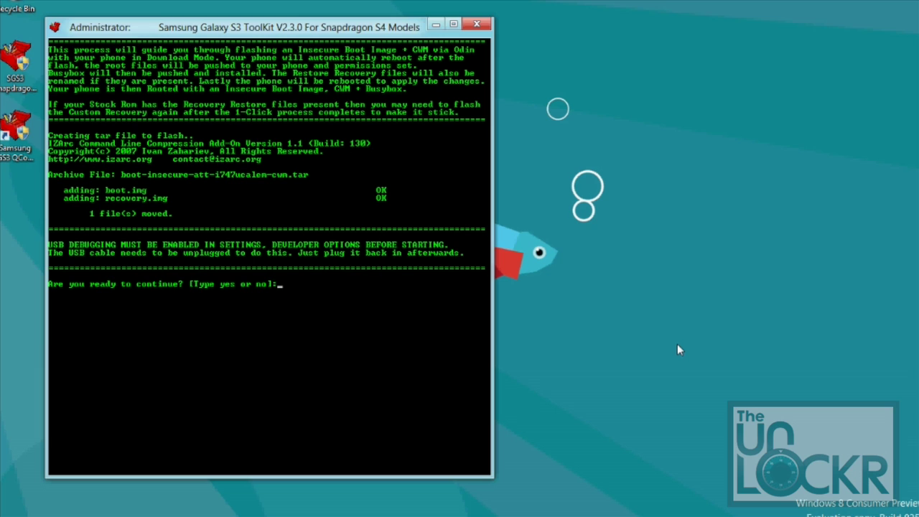
{"action": "type", "text": "y"}
{"action": "type", "text": "es"}
{"action": "key", "text": "Return"}
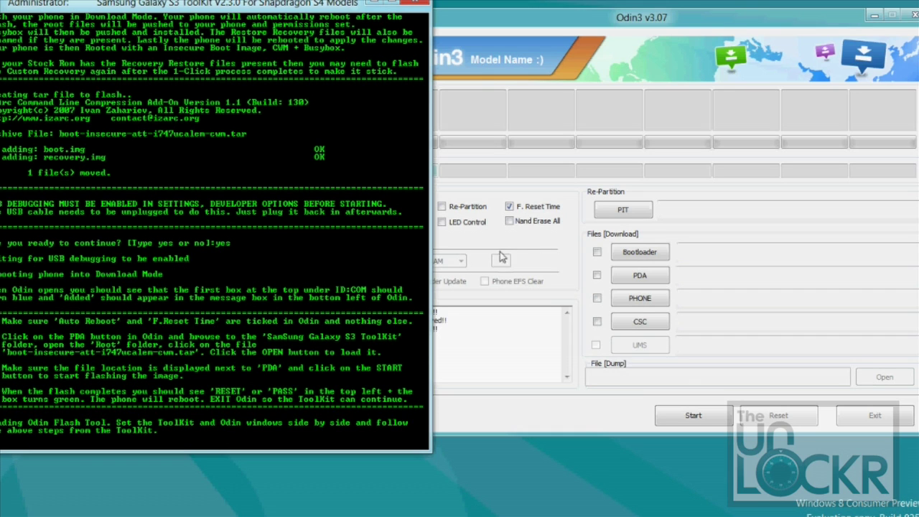
Load boot-insecure-att-i747ucalem-cwm.tar from C:\Samsung Galaxy S3 QCom ToolKit\root into Odin's PDA slot
{"action": "left_click", "coordinate": [547, 243]}
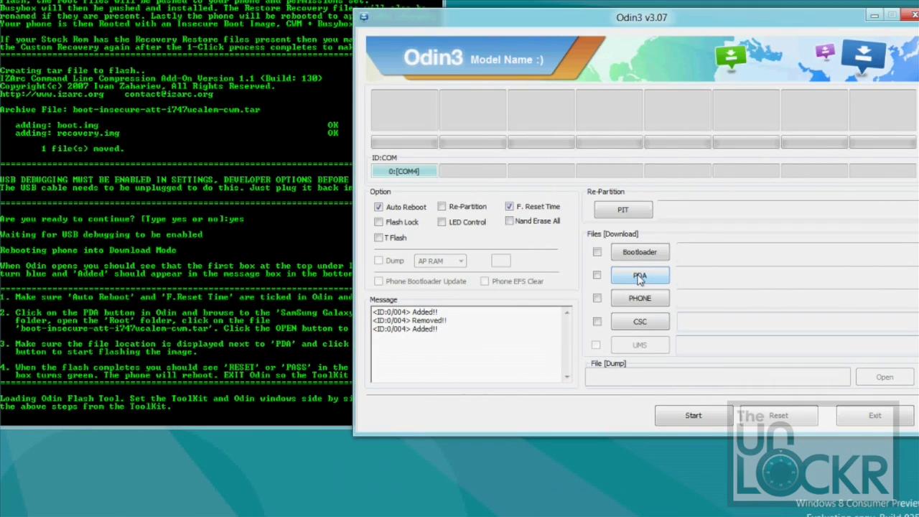
{"action": "left_click", "coordinate": [640, 278]}
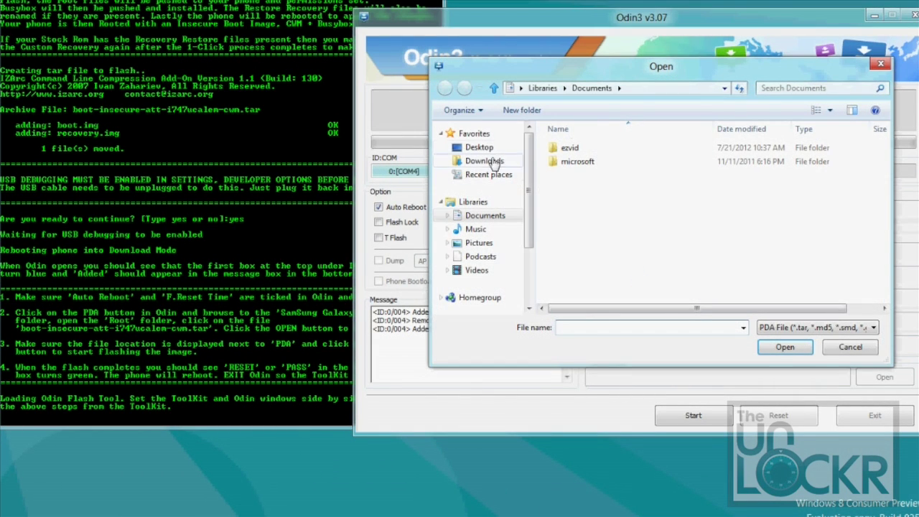
{"action": "left_click", "coordinate": [520, 88]}
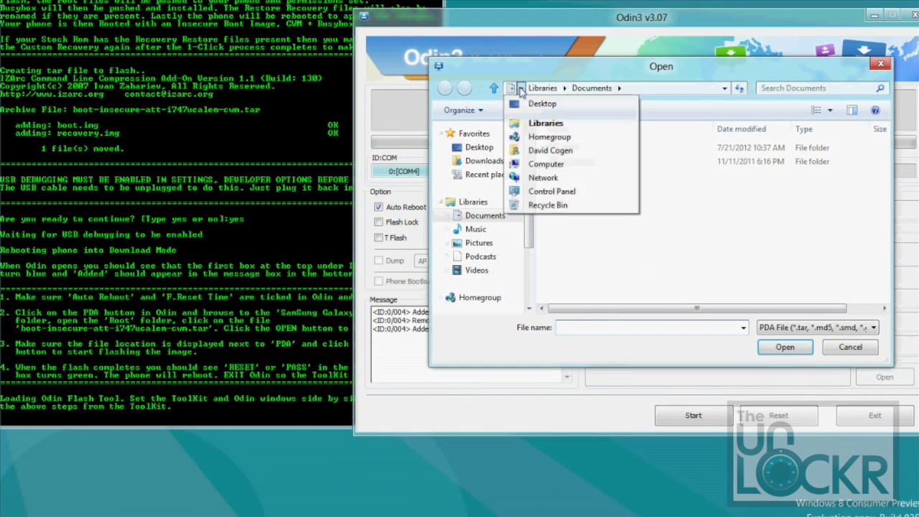
{"action": "left_click", "coordinate": [544, 164]}
{"action": "double_click", "coordinate": [565, 162]}
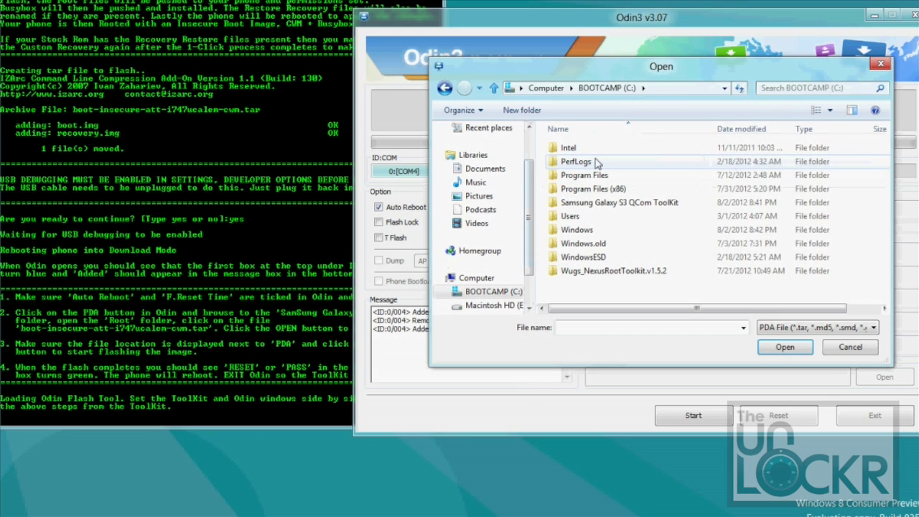
{"action": "double_click", "coordinate": [593, 205]}
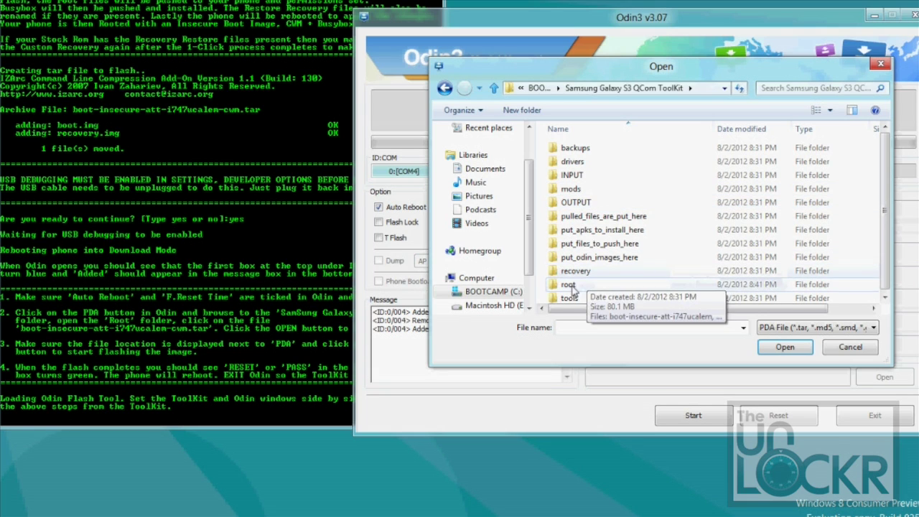
{"action": "double_click", "coordinate": [572, 285]}
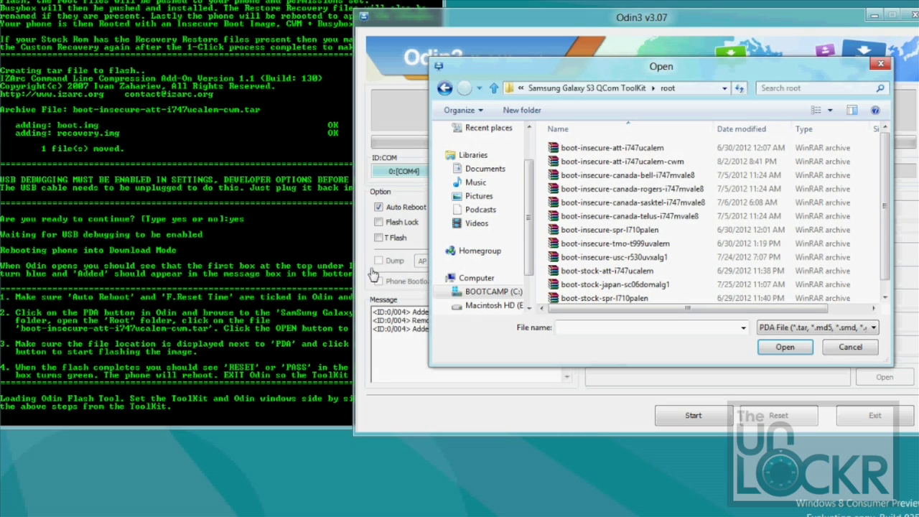
{"action": "left_click", "coordinate": [598, 164]}
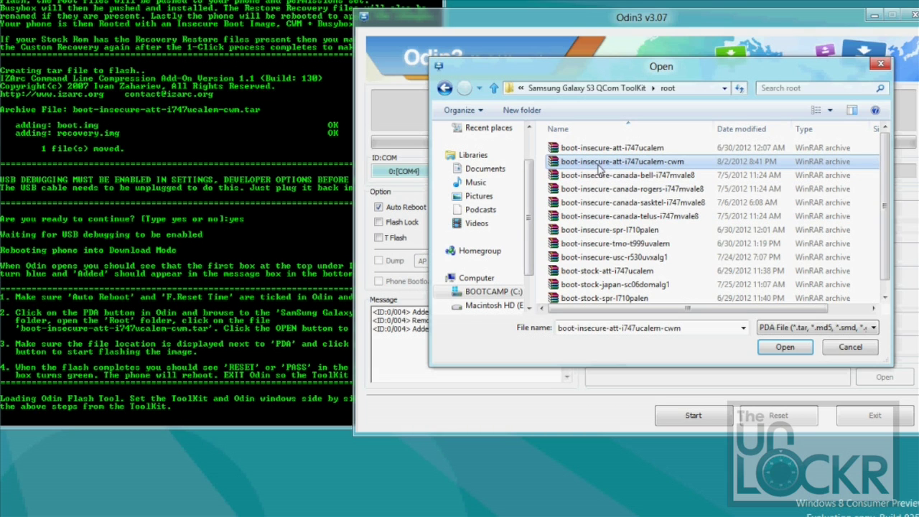
{"action": "left_click", "coordinate": [792, 348]}
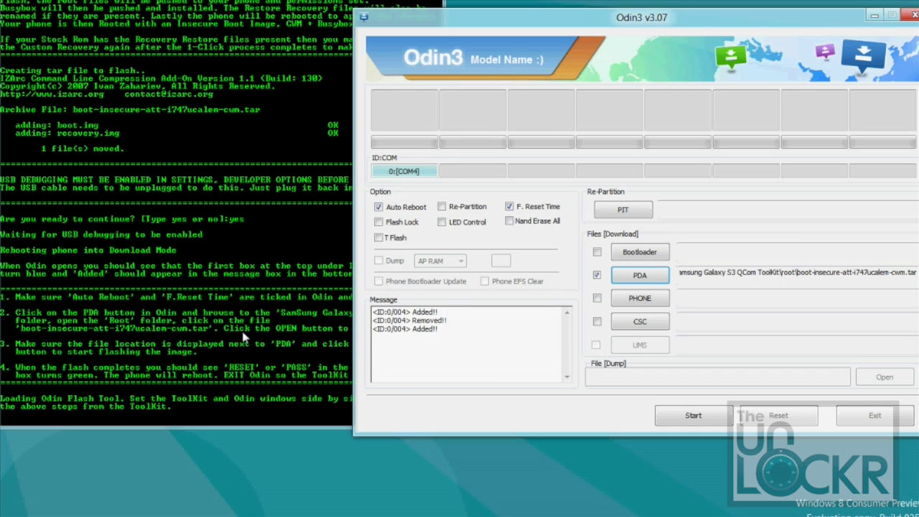
{"action": "left_click", "coordinate": [261, 361]}
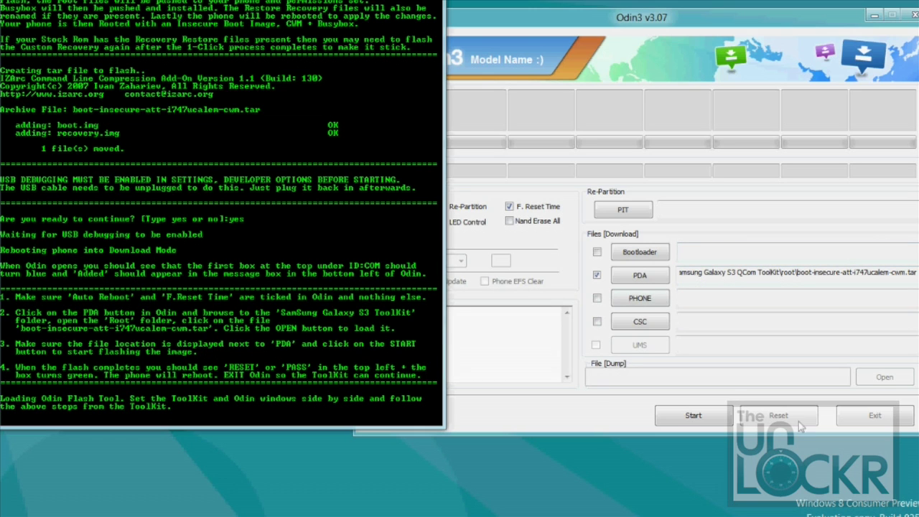
Flash the insecure boot CWM image in Odin and exit Odin after it passes
{"action": "left_click", "coordinate": [725, 419]}
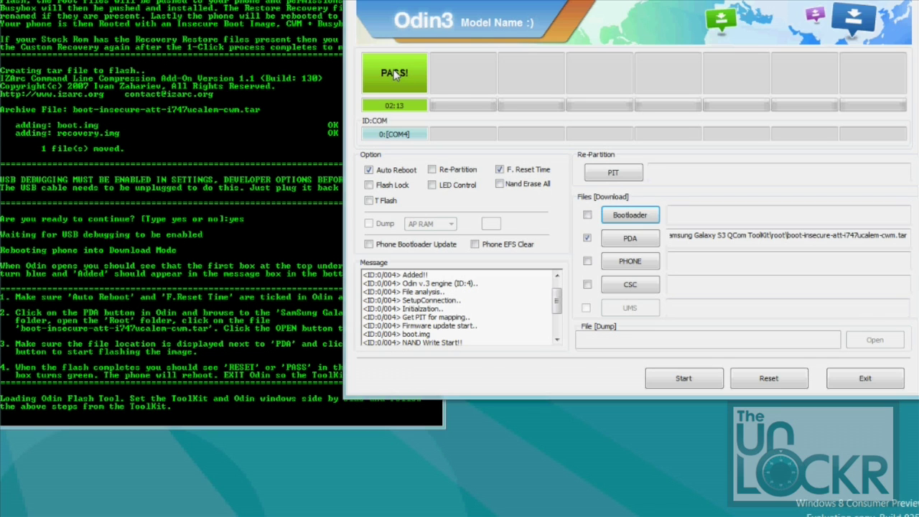
{"action": "left_click", "coordinate": [862, 379]}
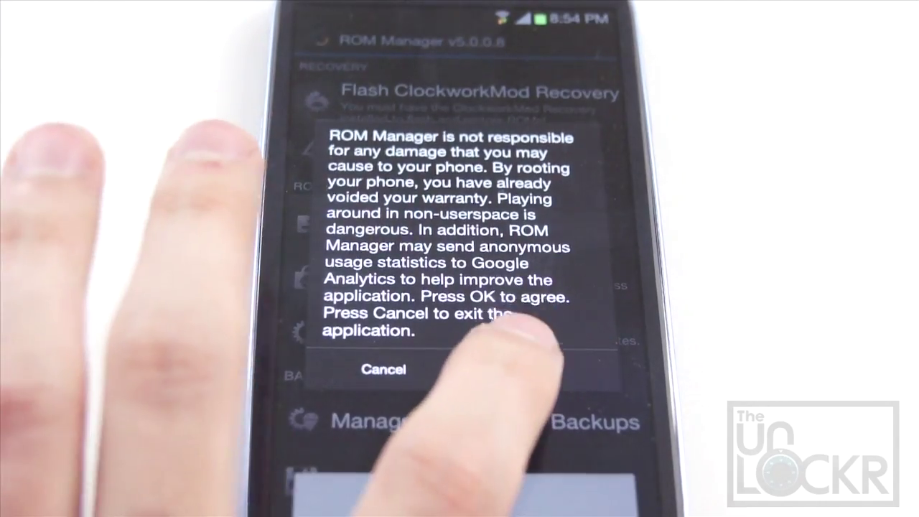
Accept ROM Manager's disclaimer and choose Reboot into Recovery
{"action": "left_click", "coordinate": [532, 362]}
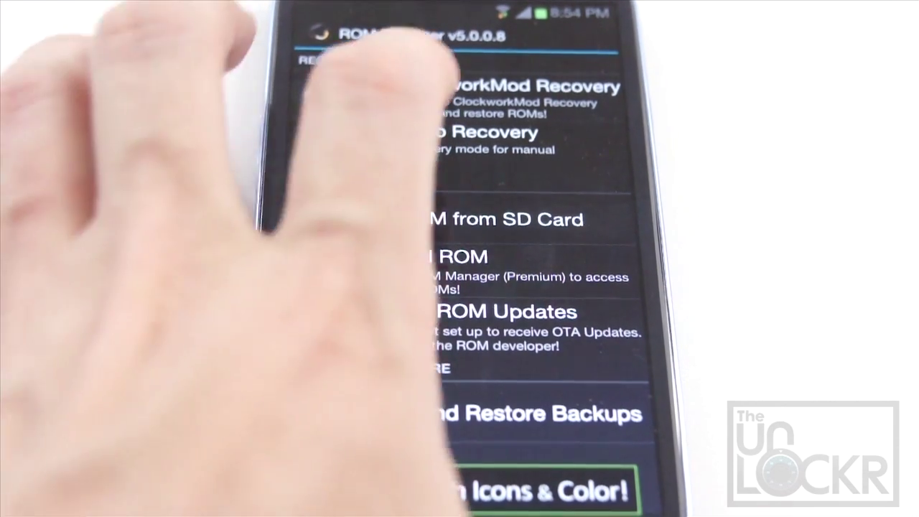
{"action": "left_click", "coordinate": [438, 133]}
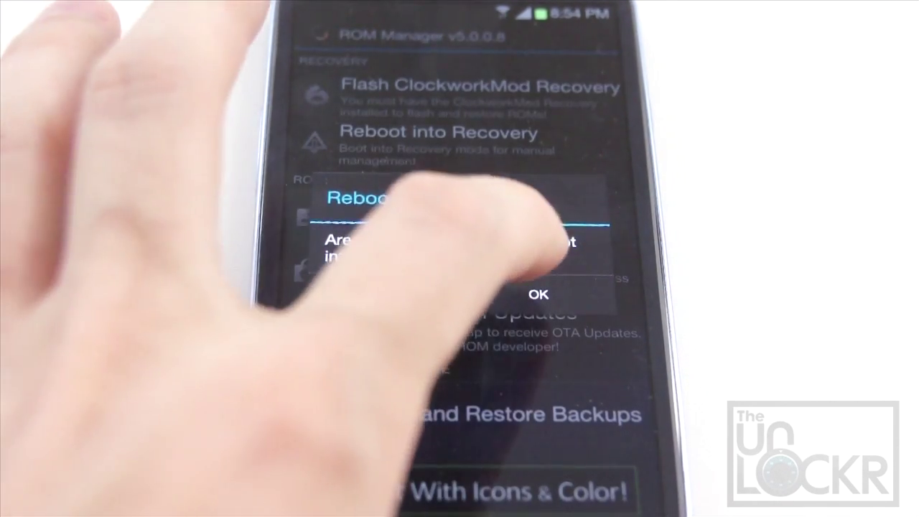